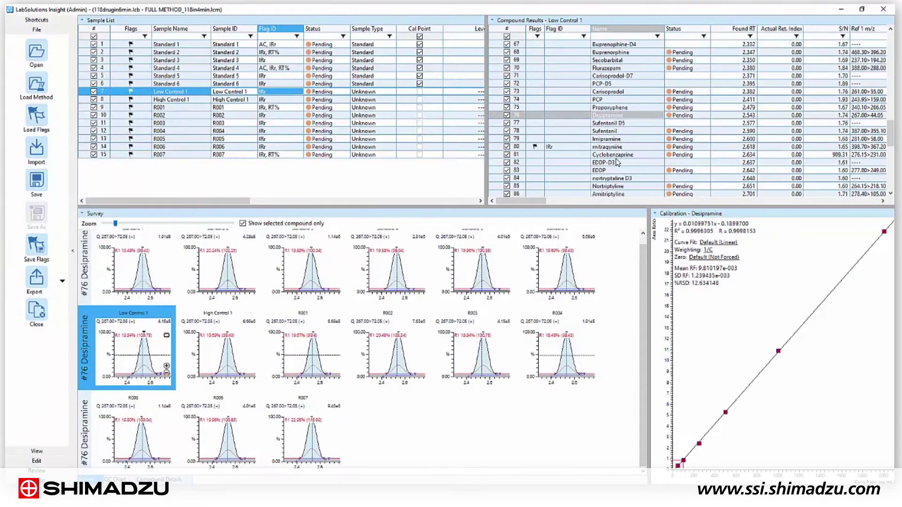
Step: Review mitragynine's and Amitriptyline's survey peaks and calibration curves, then step down to sample R001
{"action": "left_click", "coordinate": [621, 147]}
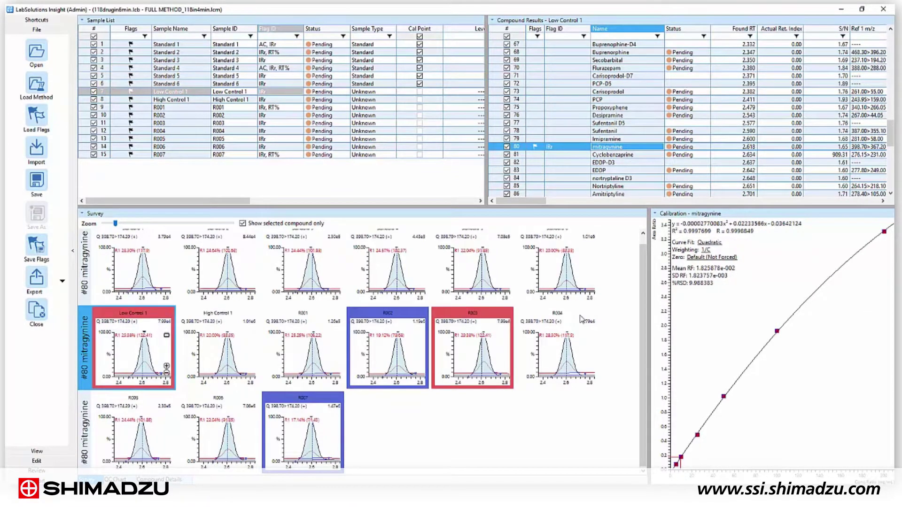
{"action": "scroll", "coordinate": [582, 321], "scroll_direction": "up", "scroll_amount": 1}
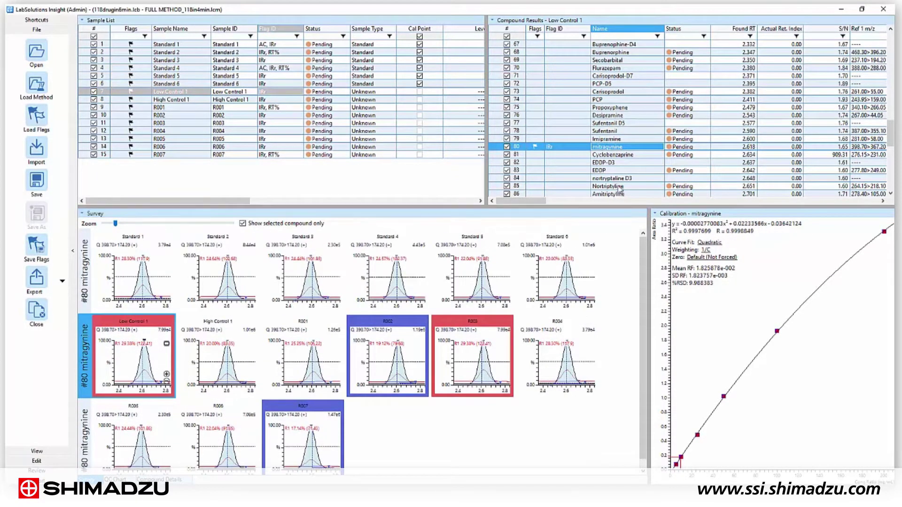
{"action": "left_click", "coordinate": [635, 186]}
{"action": "scroll", "coordinate": [634, 190], "scroll_direction": "down", "scroll_amount": 1}
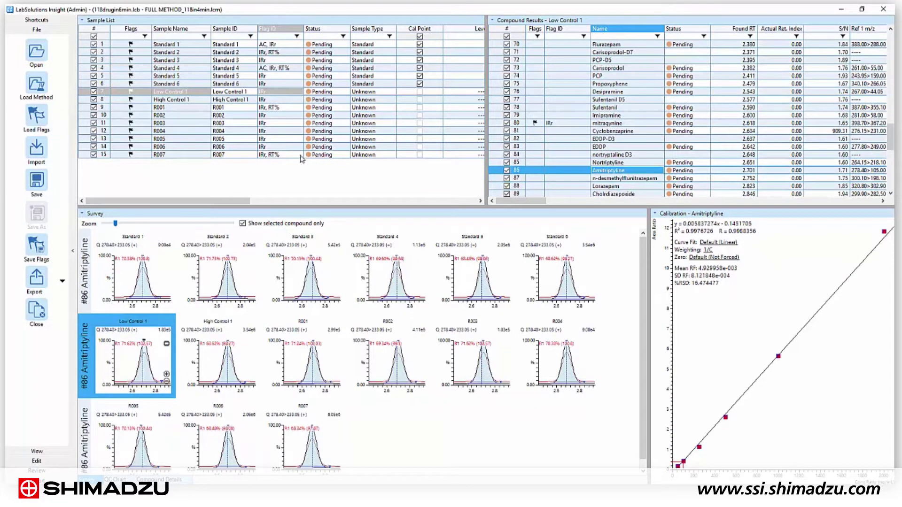
{"action": "key", "text": "Down"}
{"action": "key", "text": "Down"}
{"action": "key", "text": "Down"}
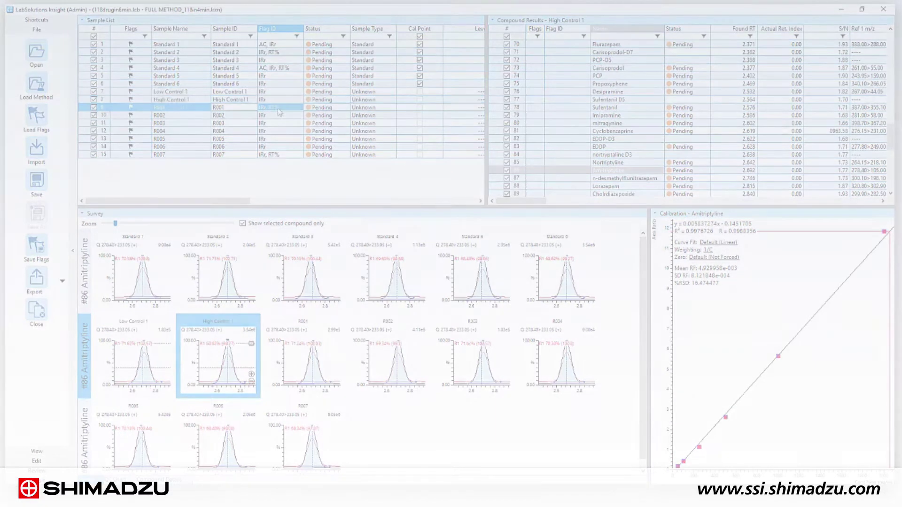
{"action": "key", "text": "Down"}
{"action": "key", "text": "Down"}
{"action": "key", "text": "Down"}
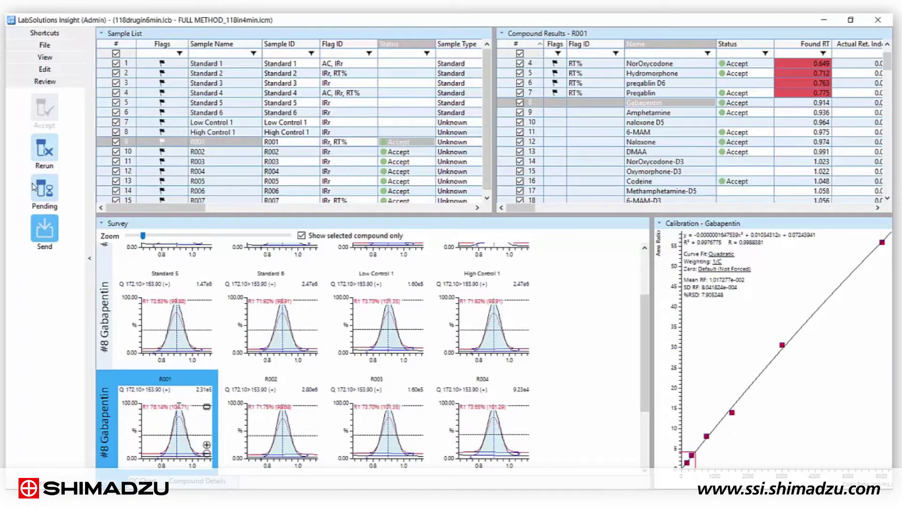
Step: Save the batch under the new name _save
{"action": "key", "text": "ctrl+shift+s"}
{"action": "type", "text": "_save"}
{"action": "key", "text": "Return"}
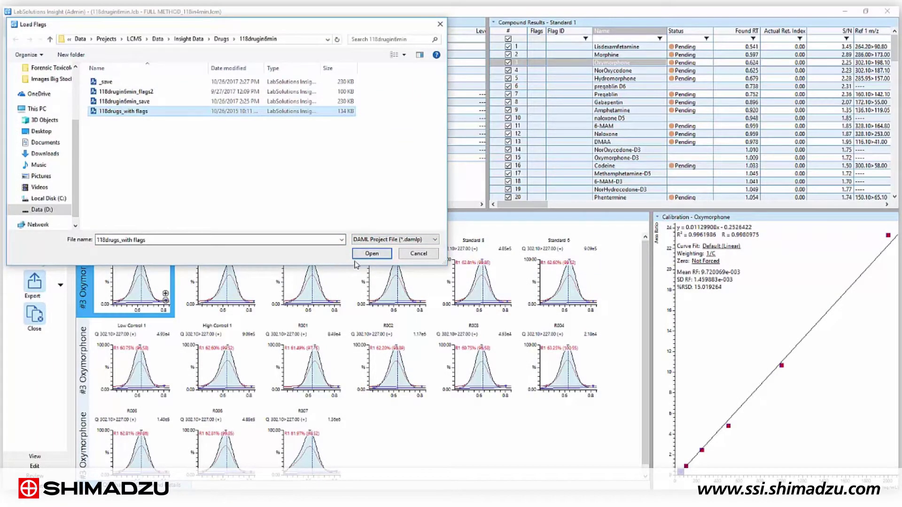
Step: Load the flags from 118drugs_with flags and show results for sample Standard 3 in the View shortcuts
{"action": "left_click", "coordinate": [371, 254]}
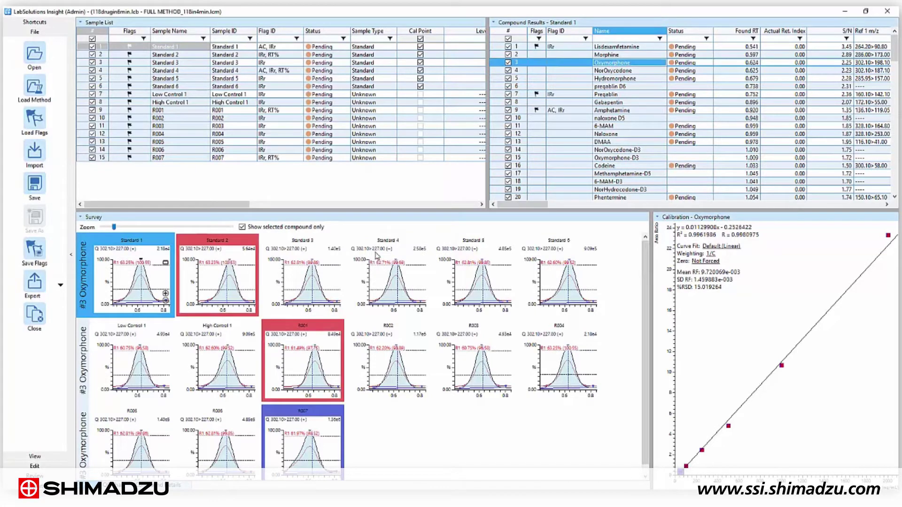
{"action": "left_click", "coordinate": [35, 456]}
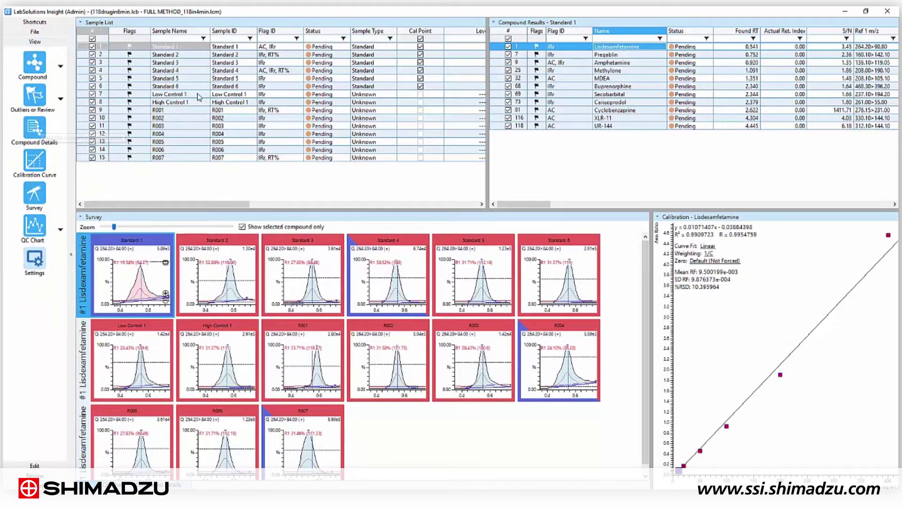
{"action": "left_click", "coordinate": [246, 63]}
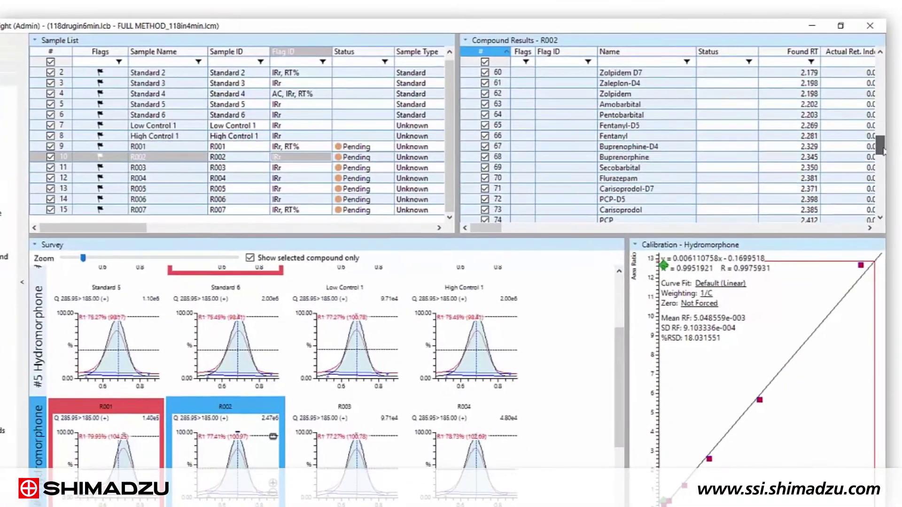
{"action": "left_click_drag", "start_coordinate": [882, 150], "coordinate": [877, 62]}
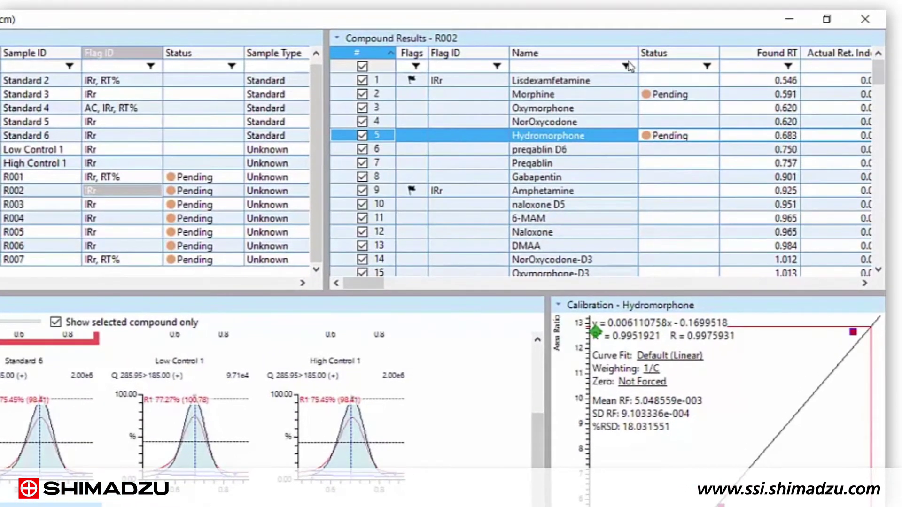
Step: Filter compounds to Pending status and accept R001's Pregablin, Gabapentin and Amphetamine results
{"action": "left_click", "coordinate": [707, 66]}
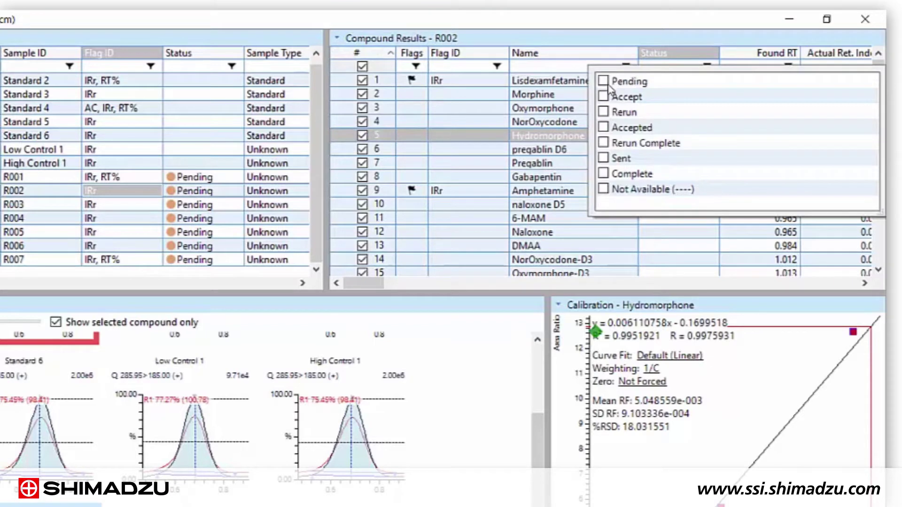
{"action": "left_click", "coordinate": [483, 52]}
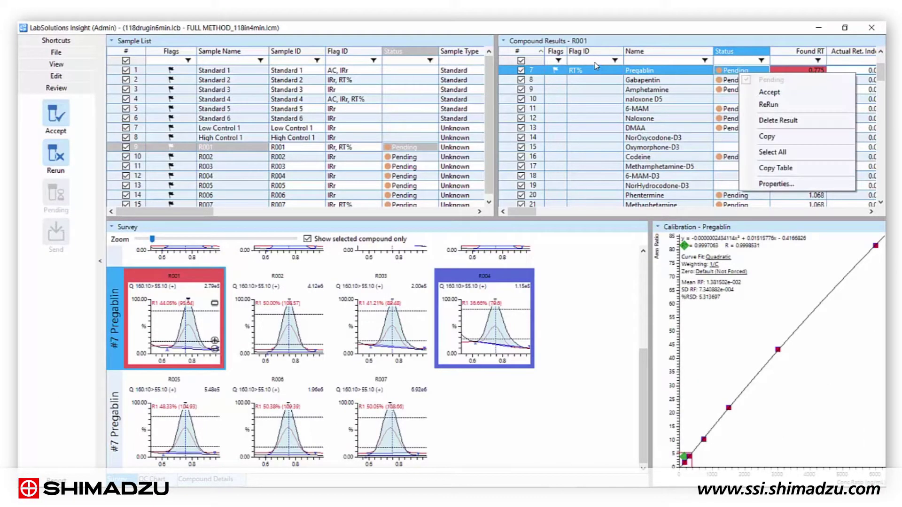
{"action": "left_click", "coordinate": [761, 93]}
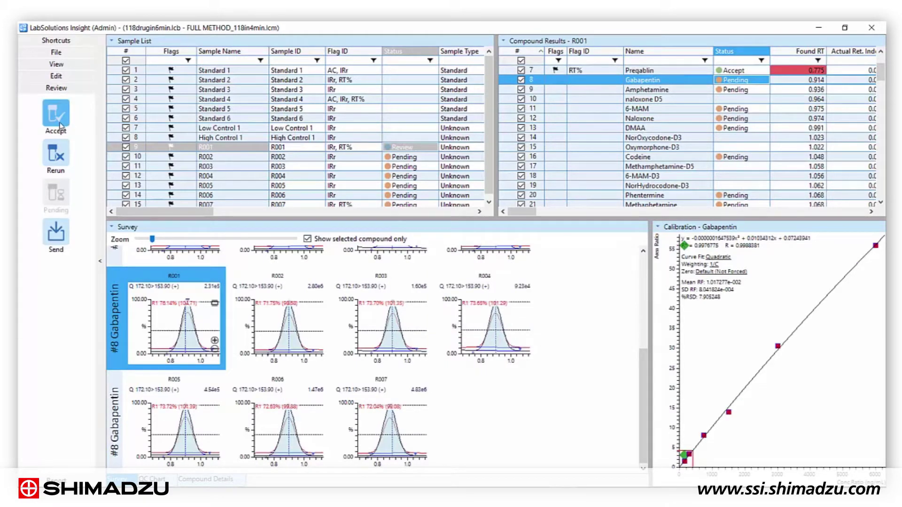
{"action": "left_click", "coordinate": [52, 102]}
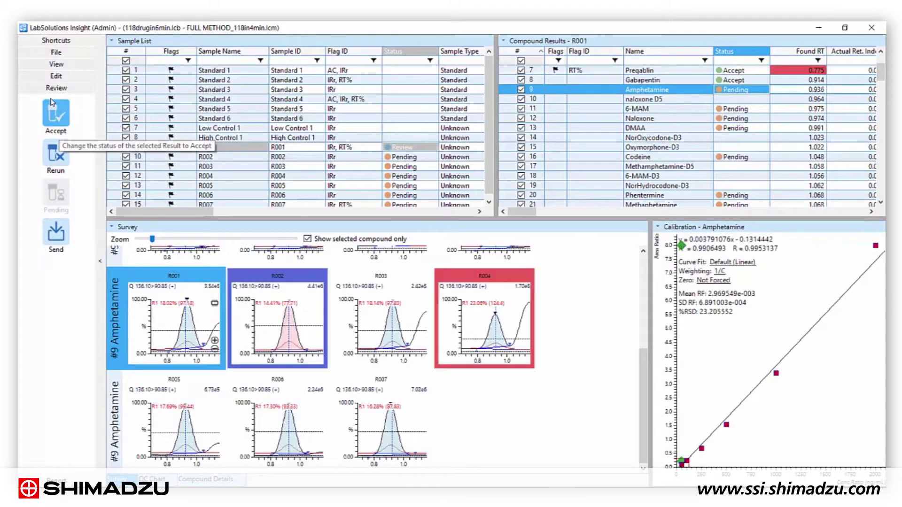
{"action": "left_click", "coordinate": [52, 103]}
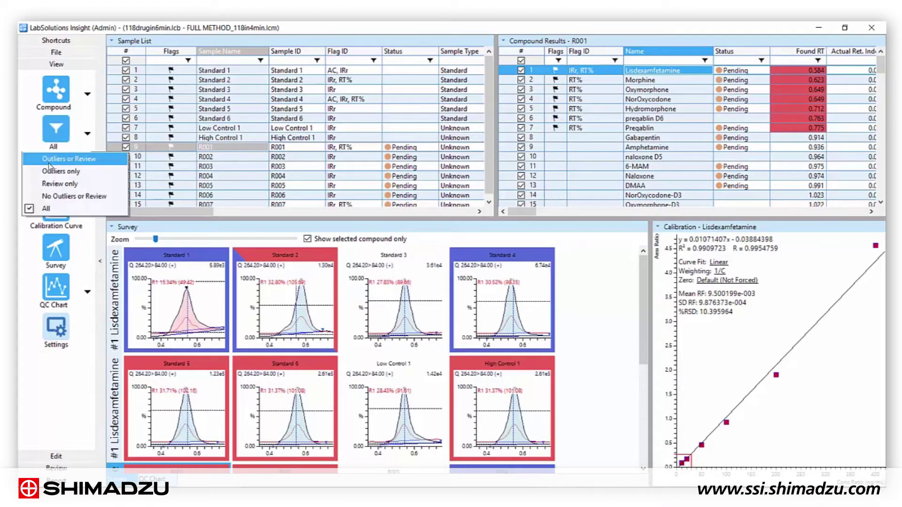
Step: Filter to outlier or review results only and show sample R003's flagged compounds
{"action": "left_click", "coordinate": [51, 165]}
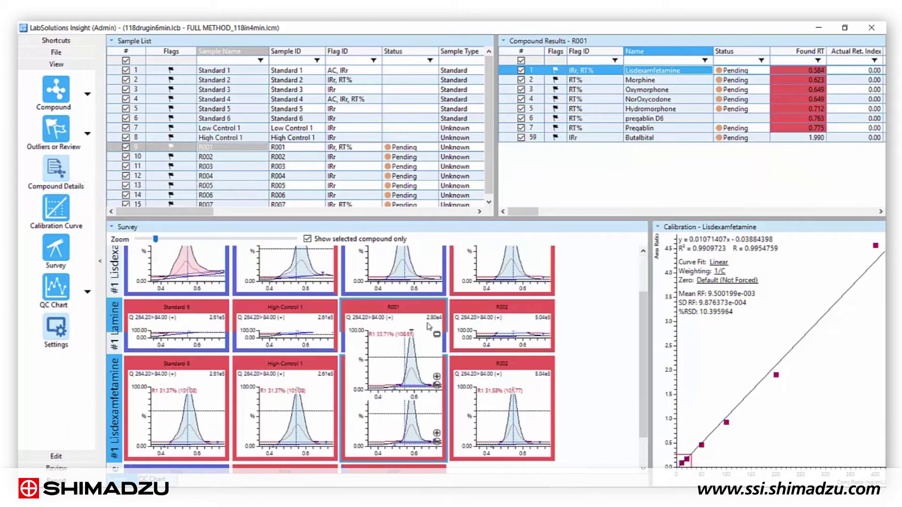
{"action": "scroll", "coordinate": [429, 324], "scroll_direction": "down", "scroll_amount": 1}
{"action": "scroll", "coordinate": [433, 327], "scroll_direction": "up", "scroll_amount": 1}
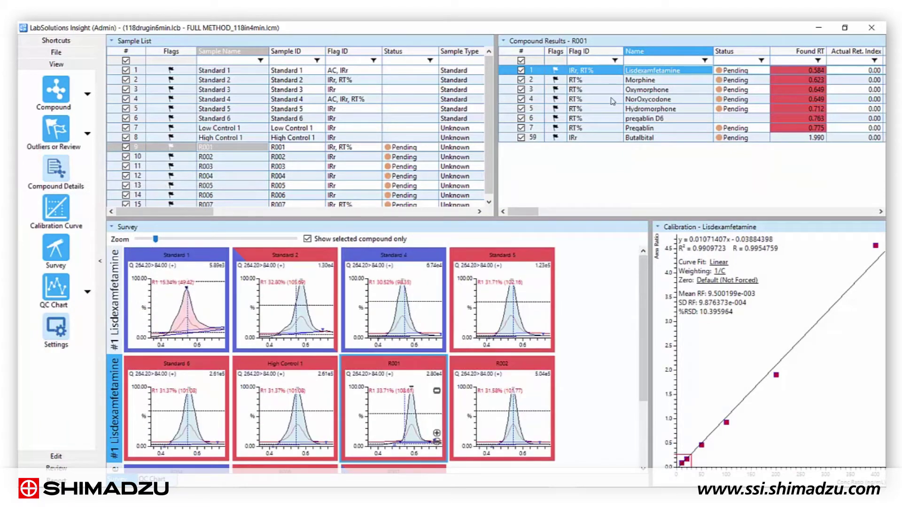
{"action": "left_click", "coordinate": [377, 166]}
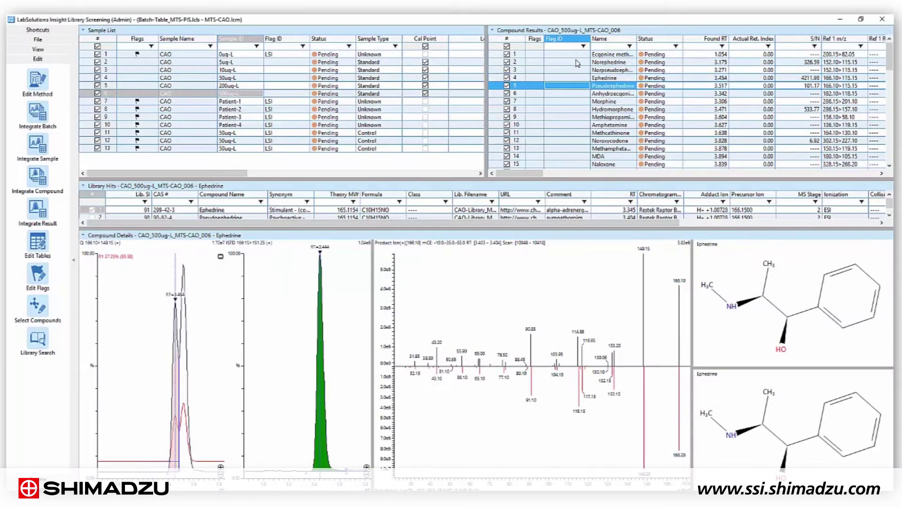
Step: Check library matches for Anhydroecgonine methyl ester, Morphine, Hydromorphone, Amphetamine and Noroxycodone
{"action": "key", "text": "Down"}
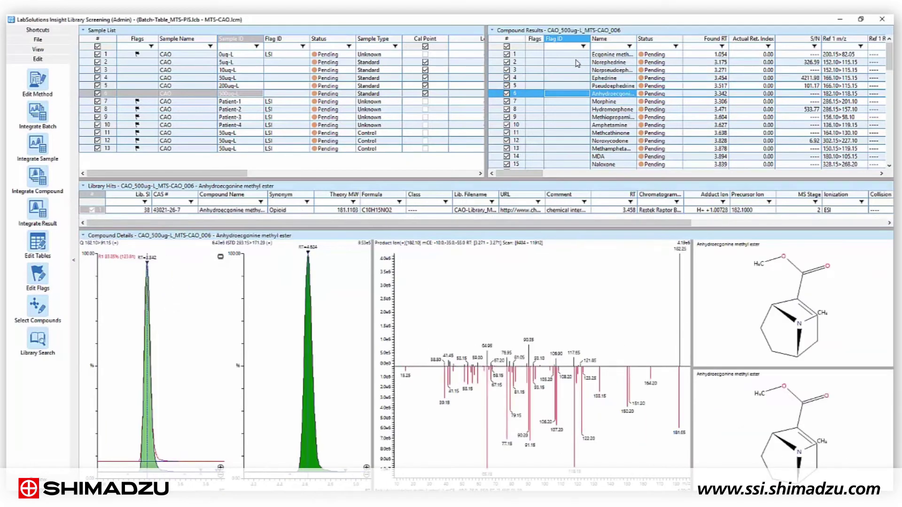
{"action": "key", "text": "Down"}
{"action": "key", "text": "Down"}
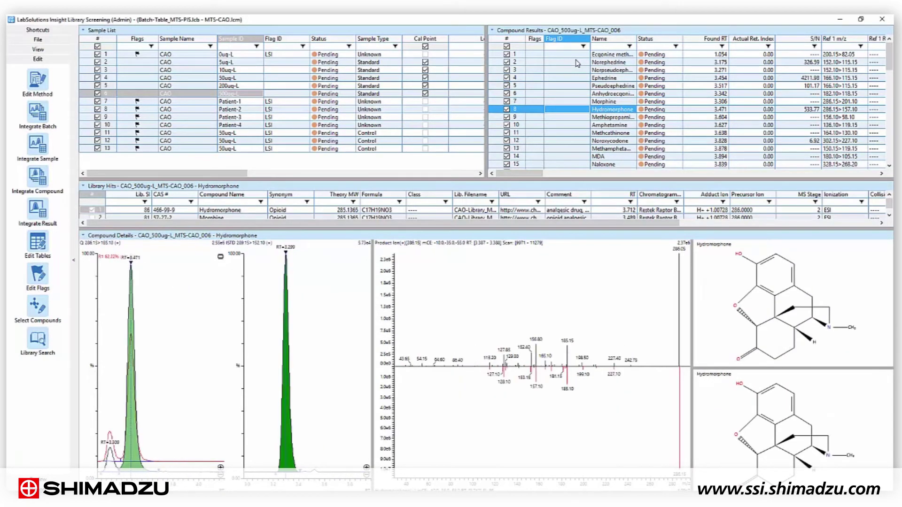
{"action": "key", "text": "Down"}
{"action": "key", "text": "Down"}
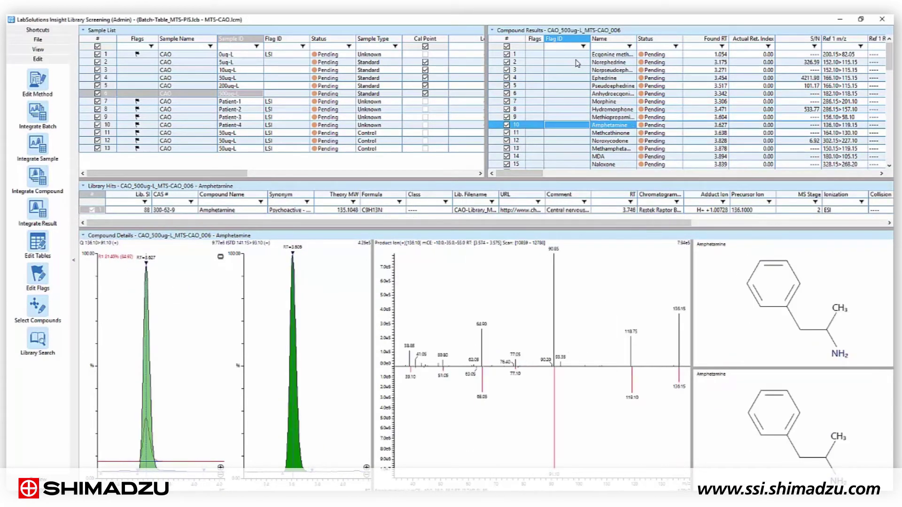
{"action": "key", "text": "Down"}
{"action": "key", "text": "Down"}
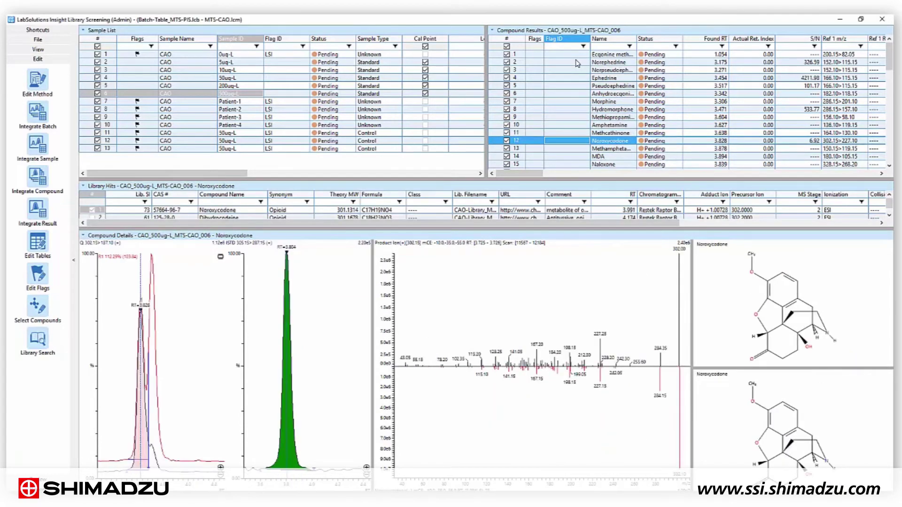
{"action": "key", "text": "Down"}
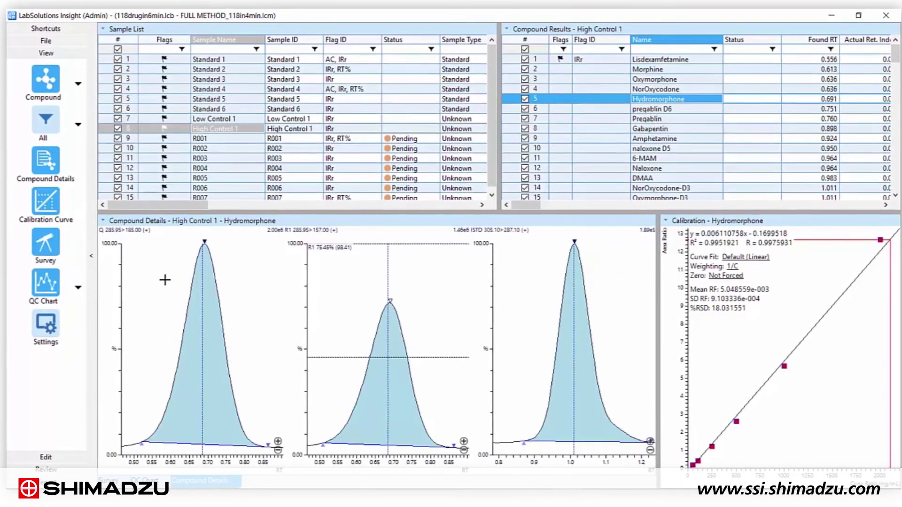
Step: Update Hydromorphone's retention time only from the High Control 1 peak
{"action": "right_click", "coordinate": [206, 352]}
{"action": "mouse_move", "coordinate": [362, 385]}
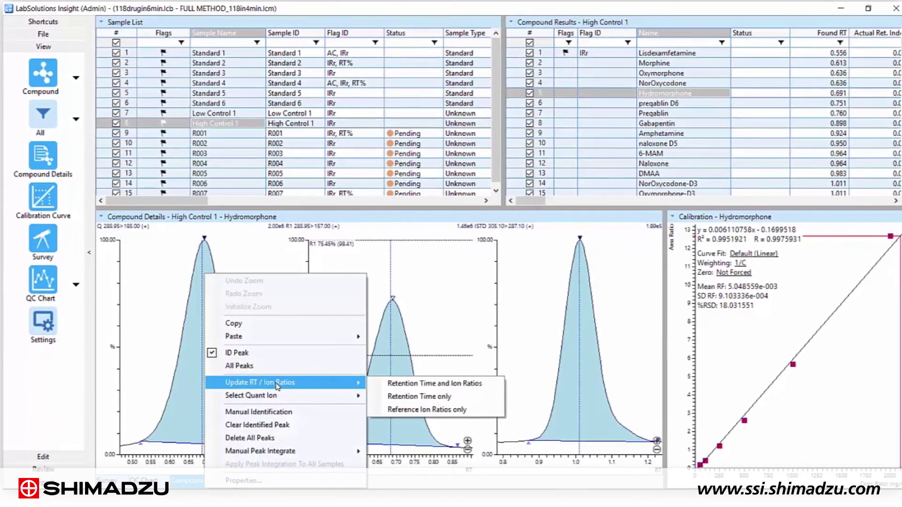
{"action": "left_click", "coordinate": [409, 395]}
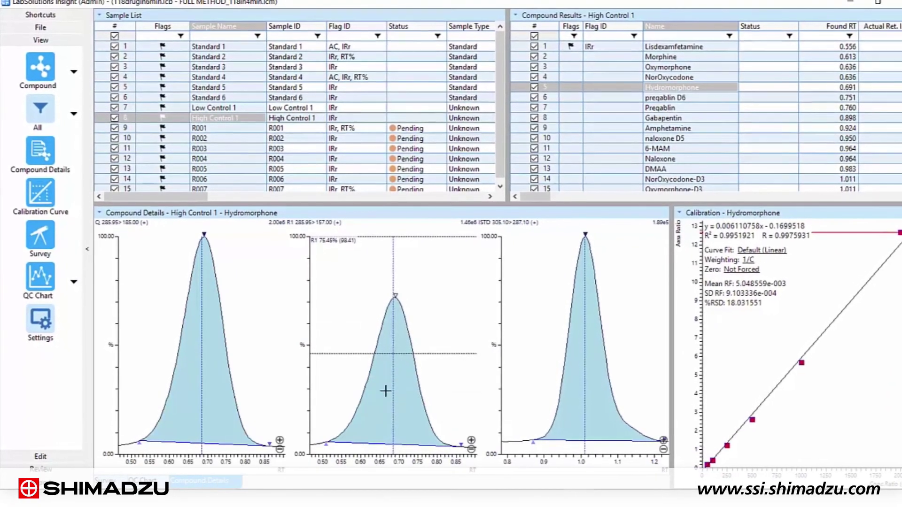